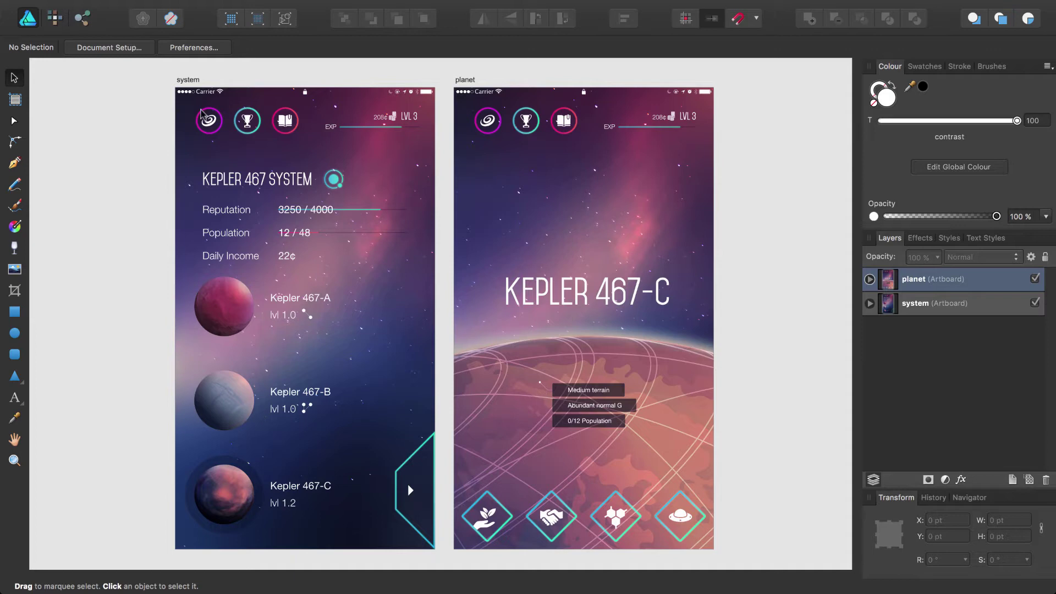
In Export Persona, create slices for the system artboard's system-icon, next and master layers.
left_click(83, 20)
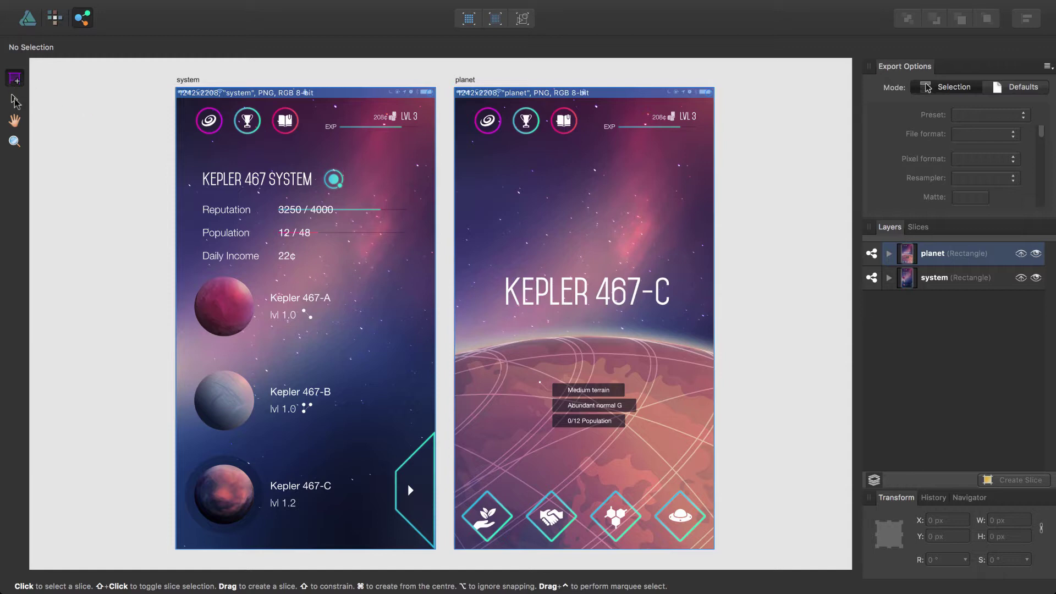
left_click(14, 101)
left_click(888, 278)
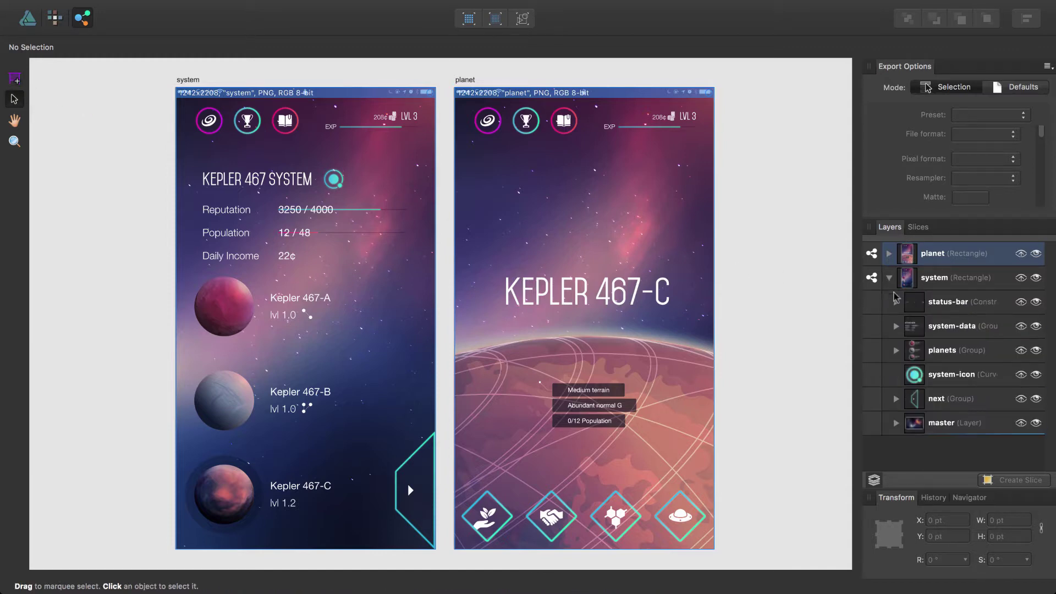
left_click(952, 427)
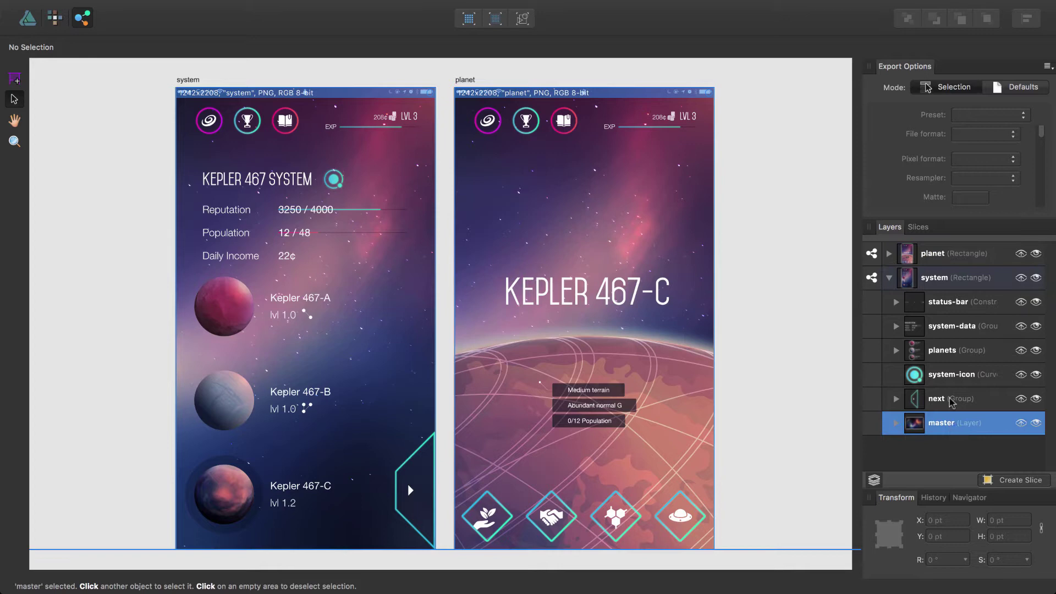
left_click(952, 402, "shift")
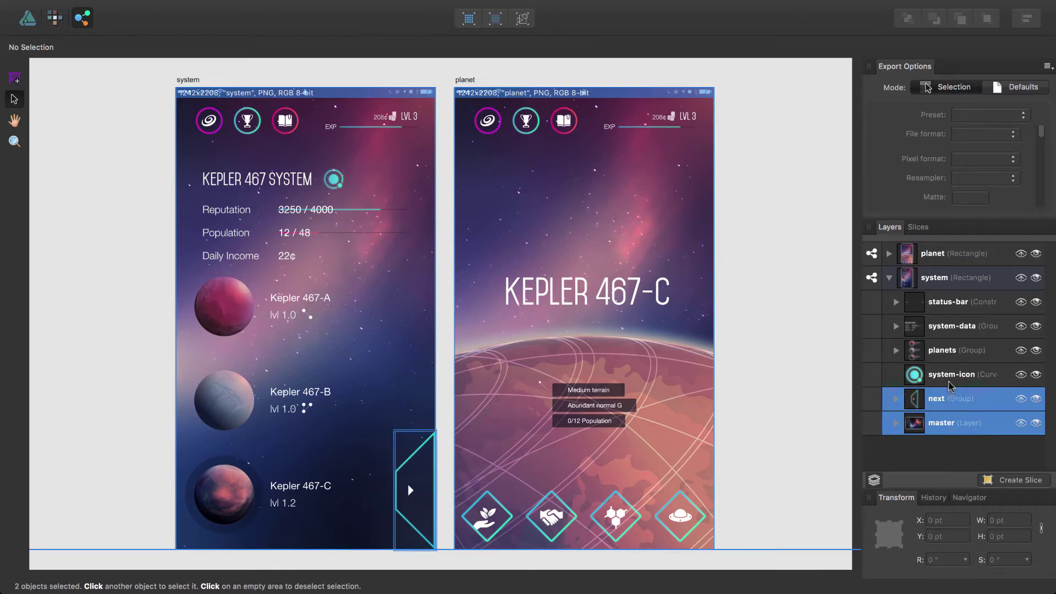
left_click(950, 379, "shift")
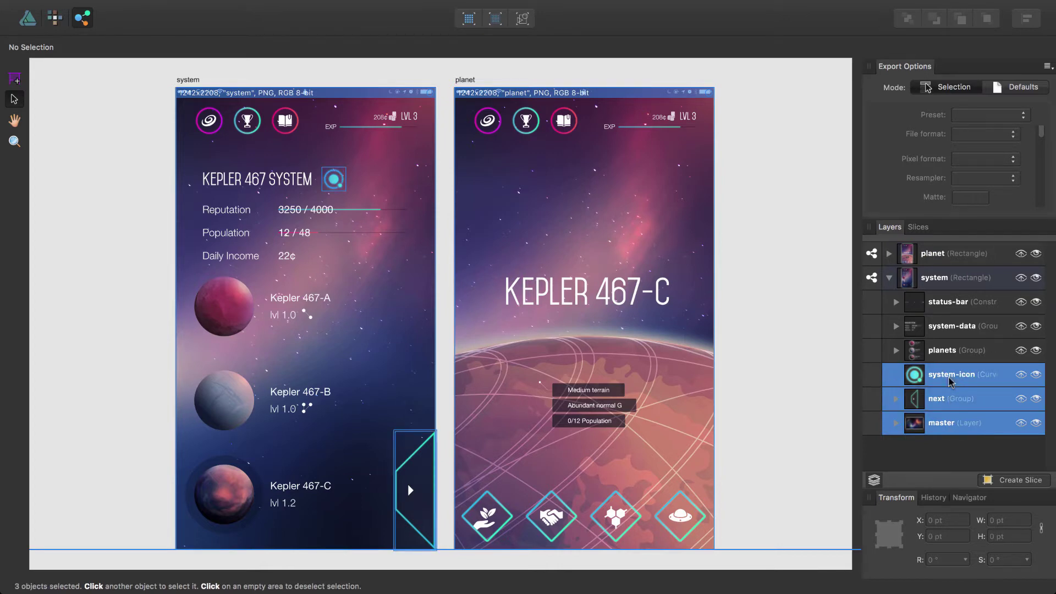
left_click(1005, 477)
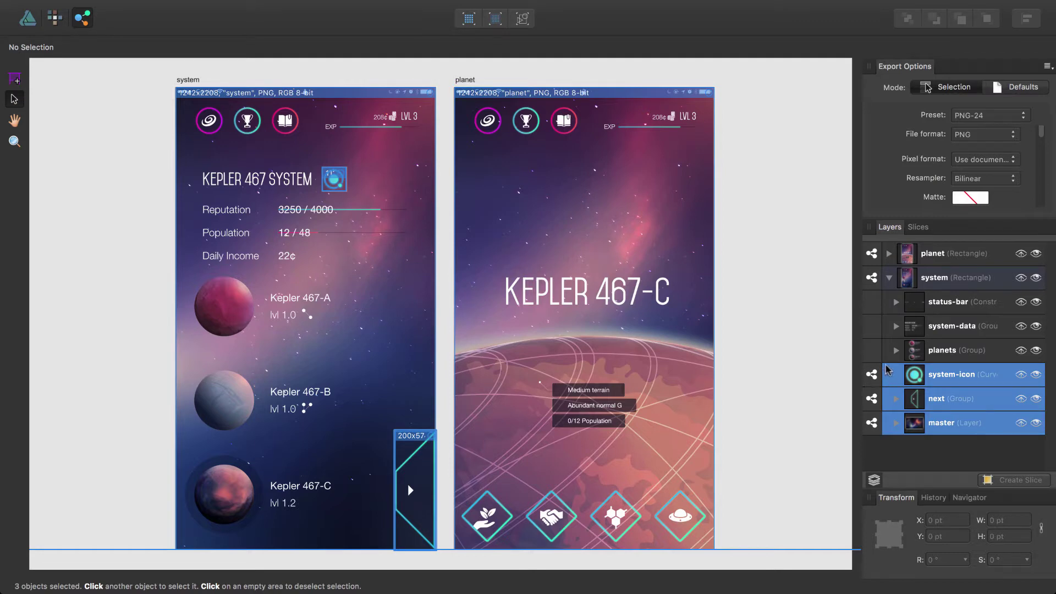
Select the Kepler 467-A planet image group inside planets > planet-a.
left_click(895, 350)
left_click(903, 374)
left_click(967, 453)
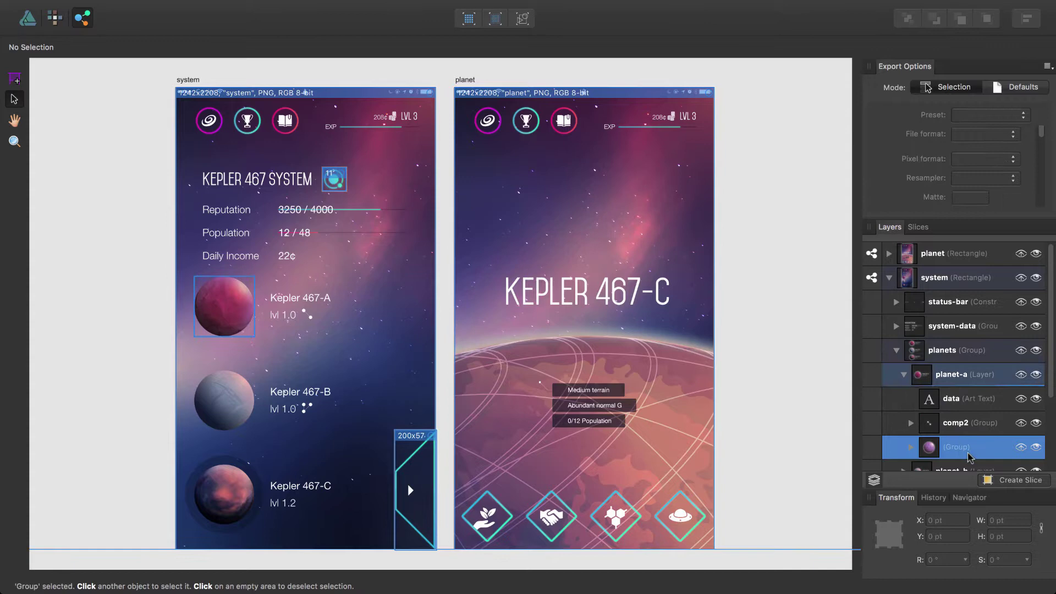
Slice the Kepler 467-A image at 287x287 and hide the planet screen's stats group from export.
left_click(1001, 479)
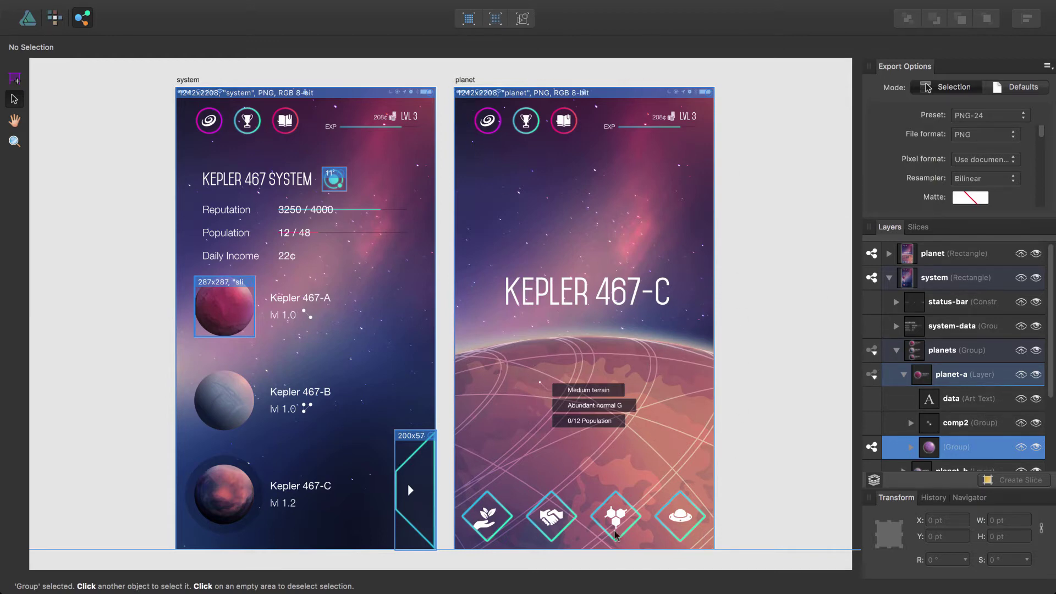
left_click(888, 253)
left_click(895, 326)
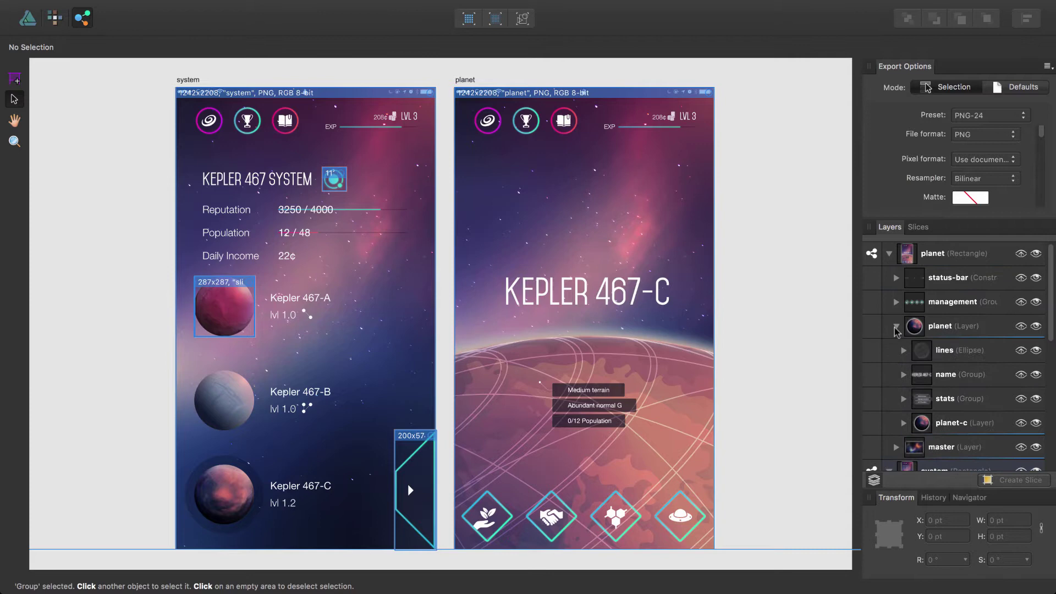
left_click(950, 403)
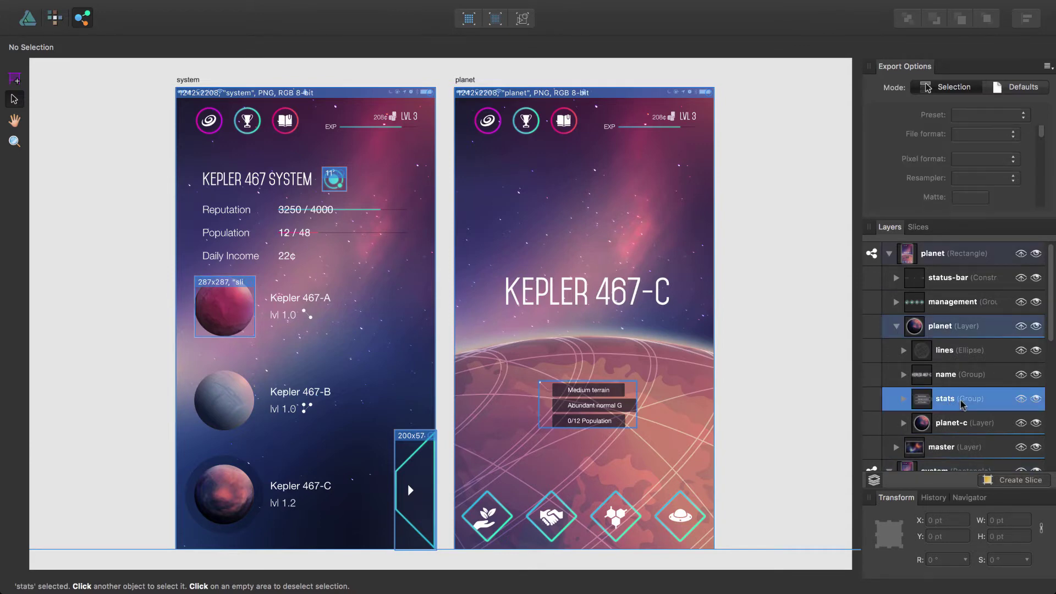
left_click(1020, 401)
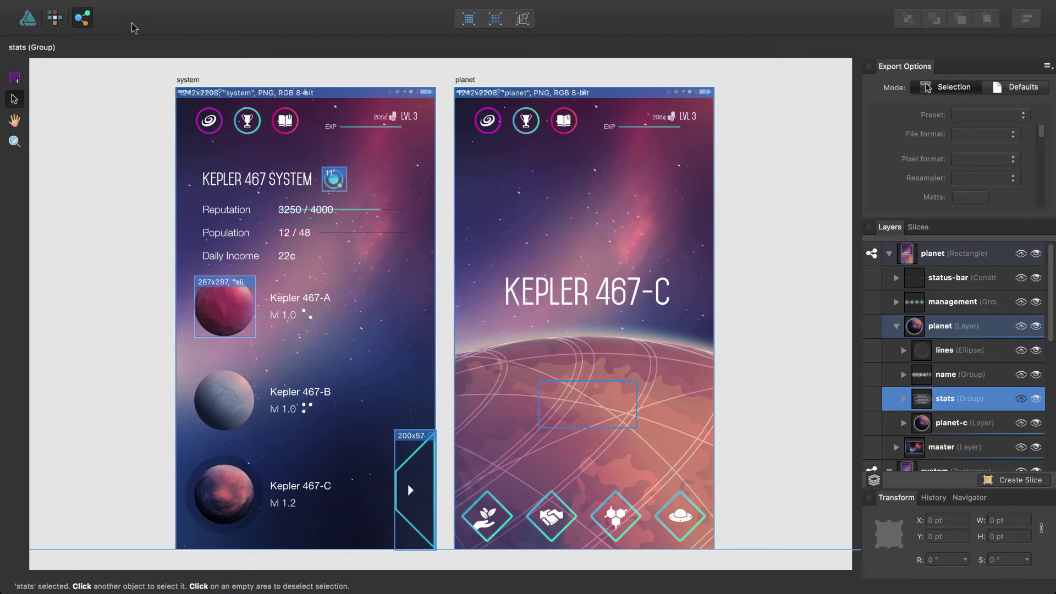
Cycle through the Designer and Pixel personas and return to Export Persona.
left_click(28, 18)
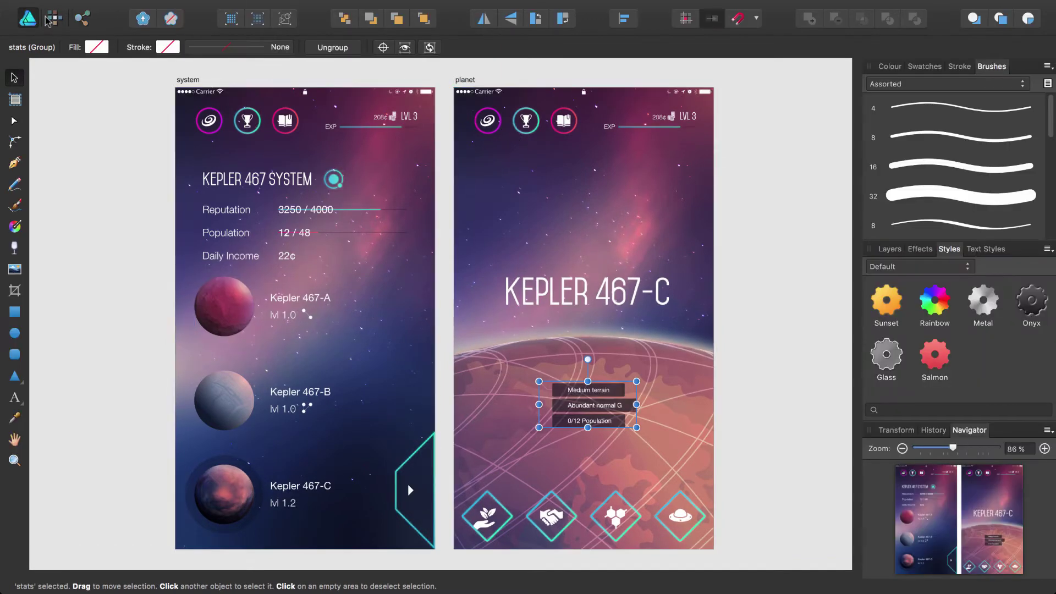
left_click(59, 20)
left_click(83, 18)
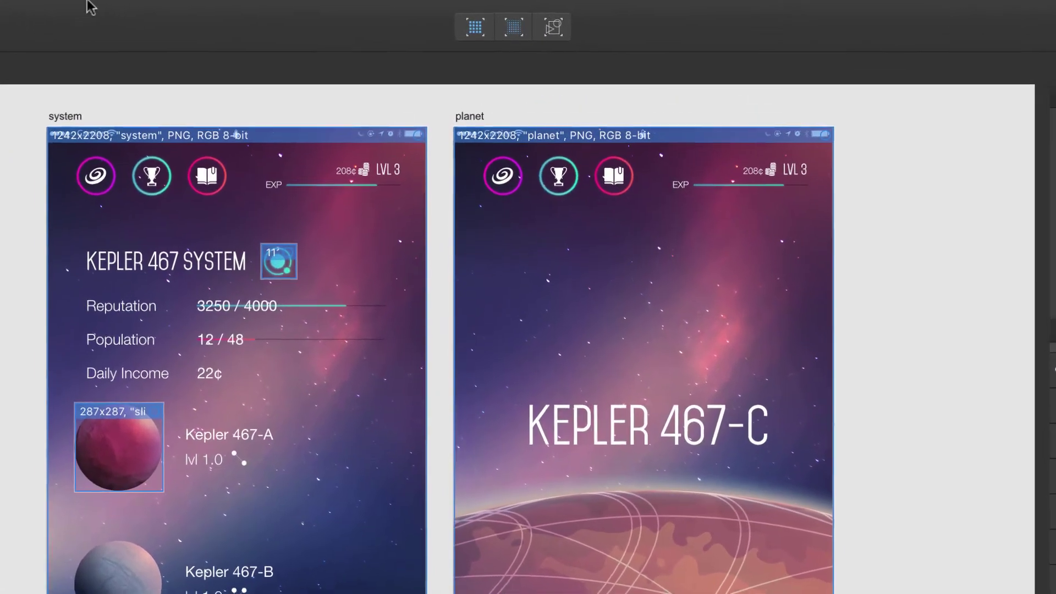
Open File > Export for the document and cancel without exporting anything.
left_click(31, 10)
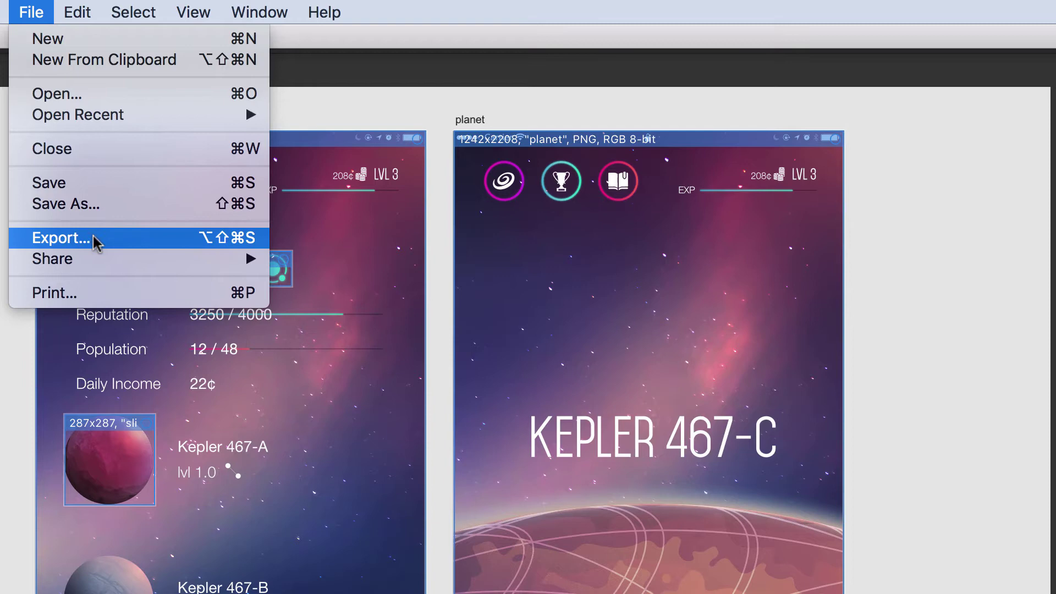
left_click(135, 246)
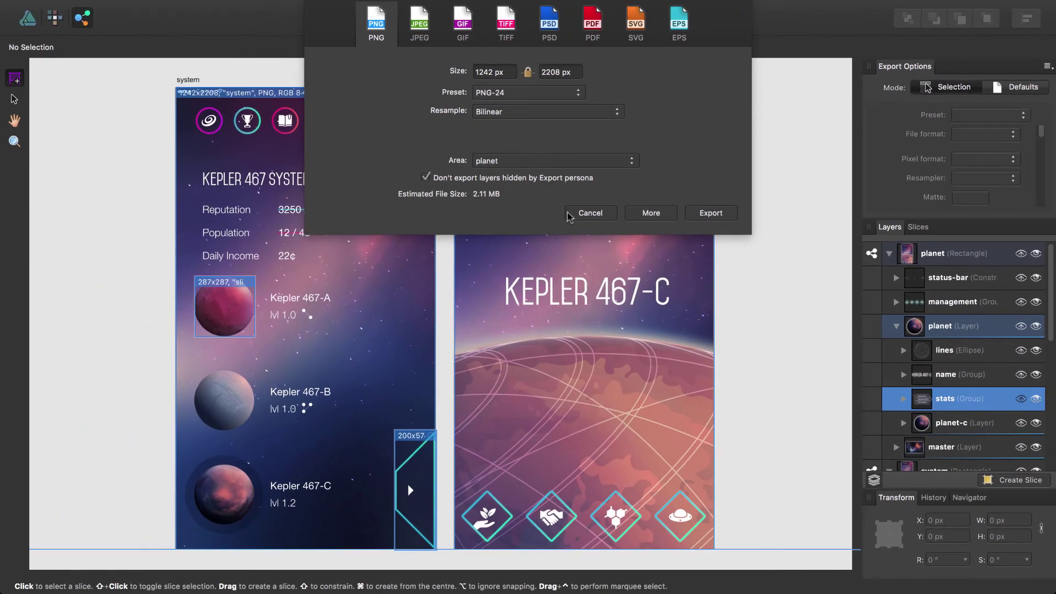
left_click(569, 216)
left_click(14, 100)
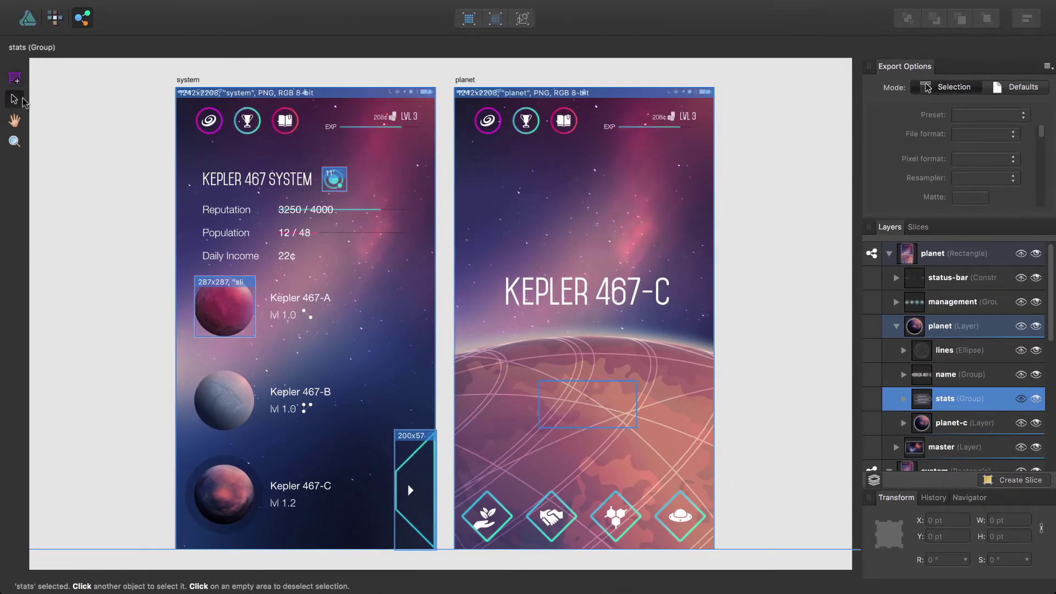
Toggle the name group's export visibility so the KEPLER 467-C title shows in export.
left_click(1035, 376)
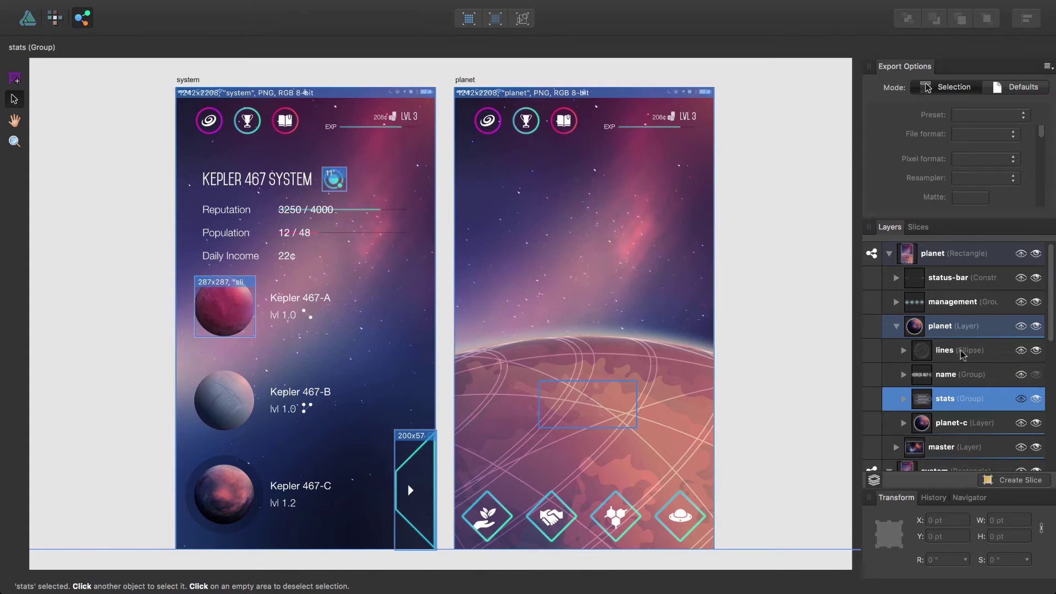
left_click(27, 18)
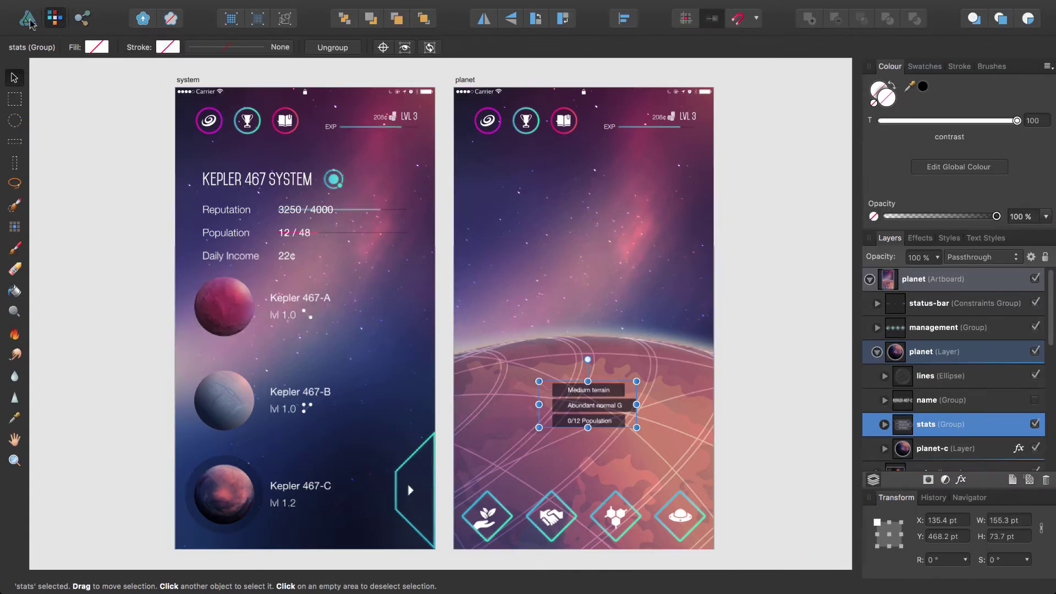
left_click(82, 18)
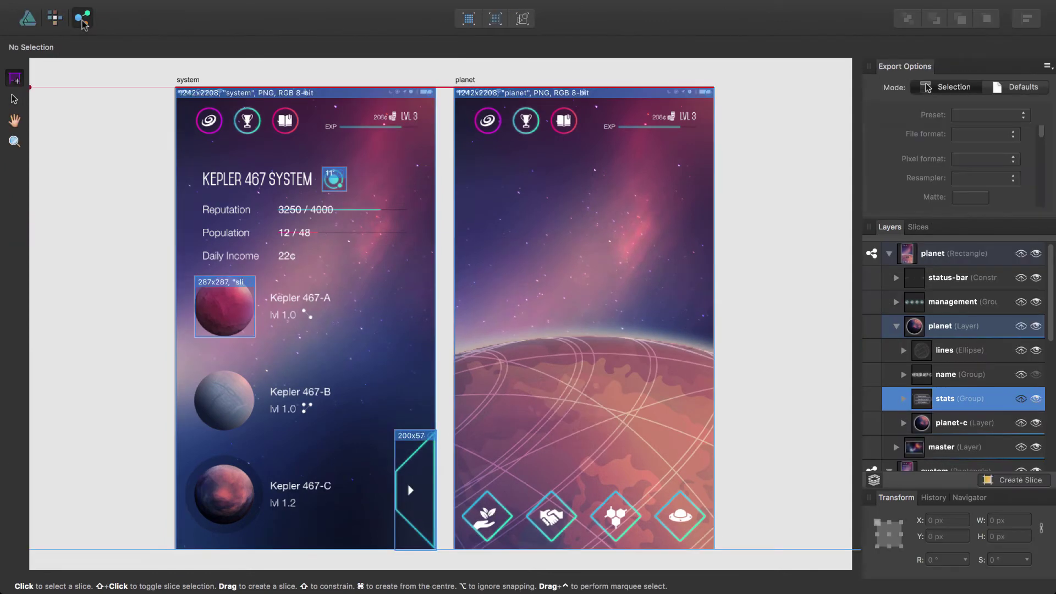
left_click(1036, 375)
scroll(1051, 337, "down", 1)
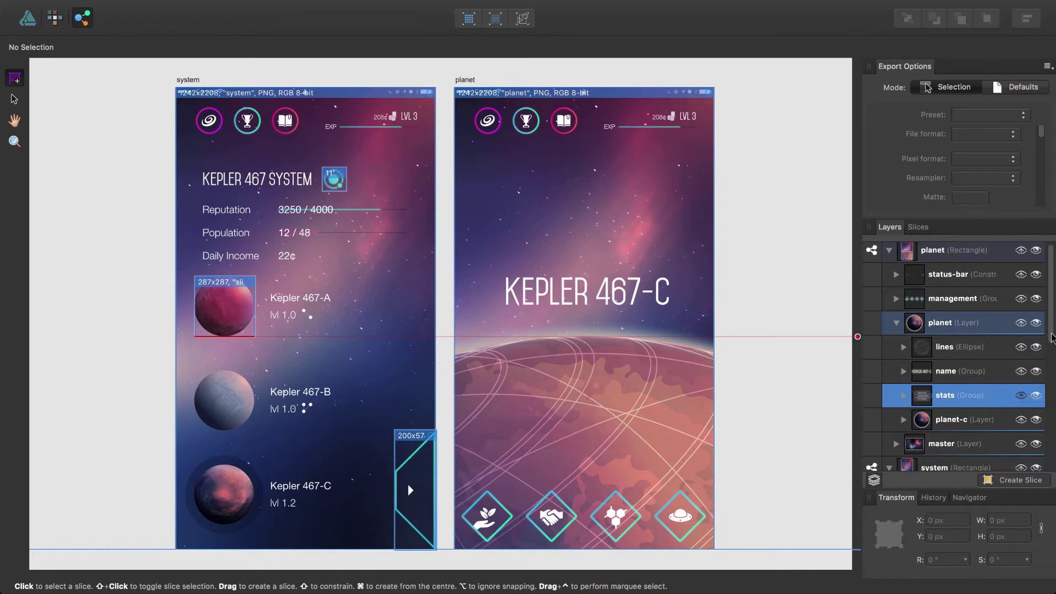
Trim the 200x57 next slice to 195x56 and move it up-left off the arrow button.
scroll(1052, 337, "down", 10)
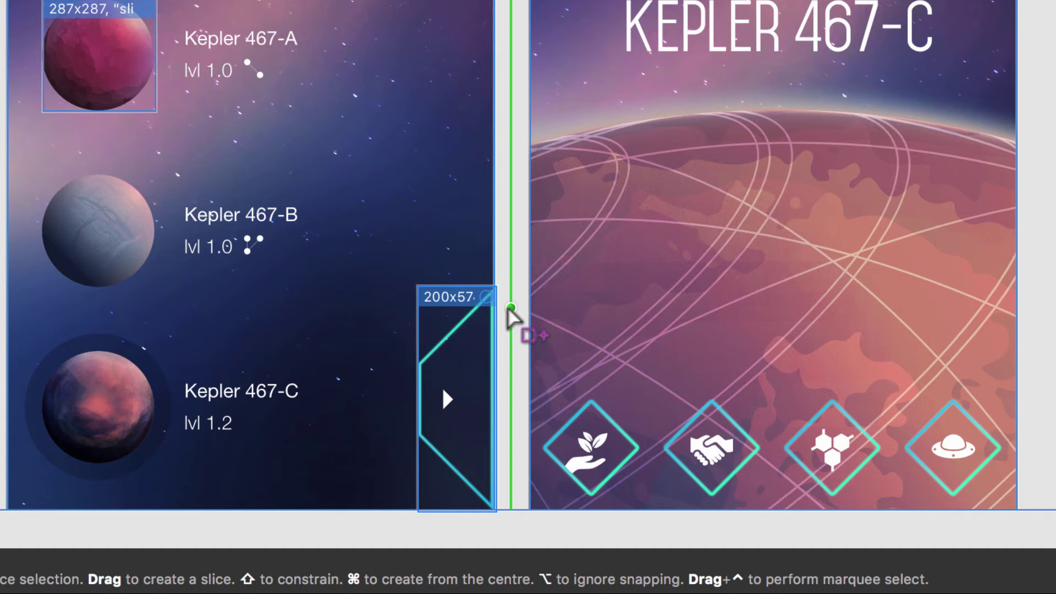
left_click(456, 299)
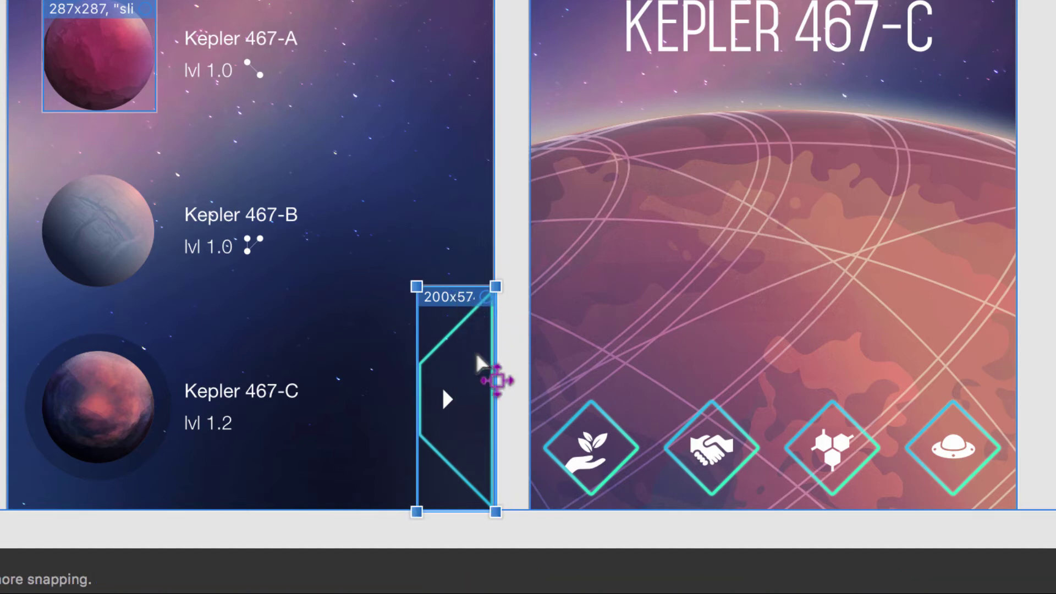
left_click_drag(495, 403, 489, 402)
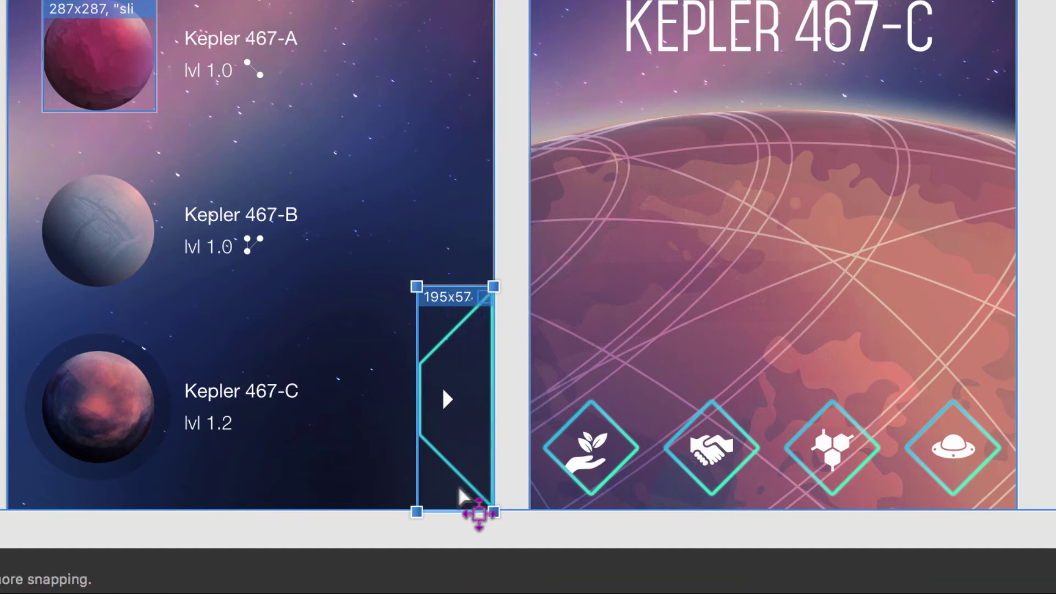
left_click_drag(453, 507, 454, 505)
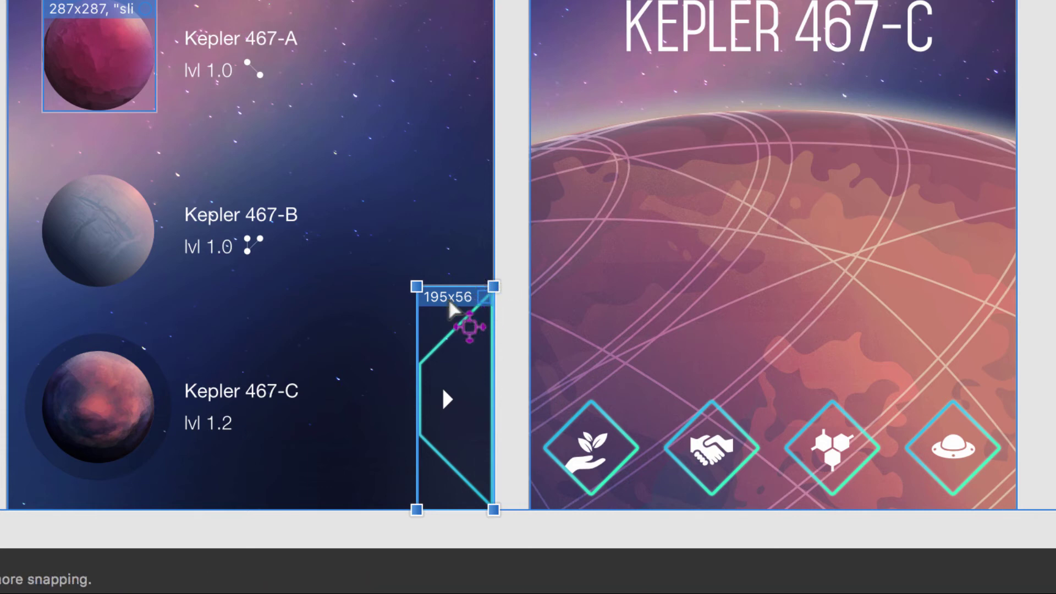
left_click_drag(450, 304, 352, 254)
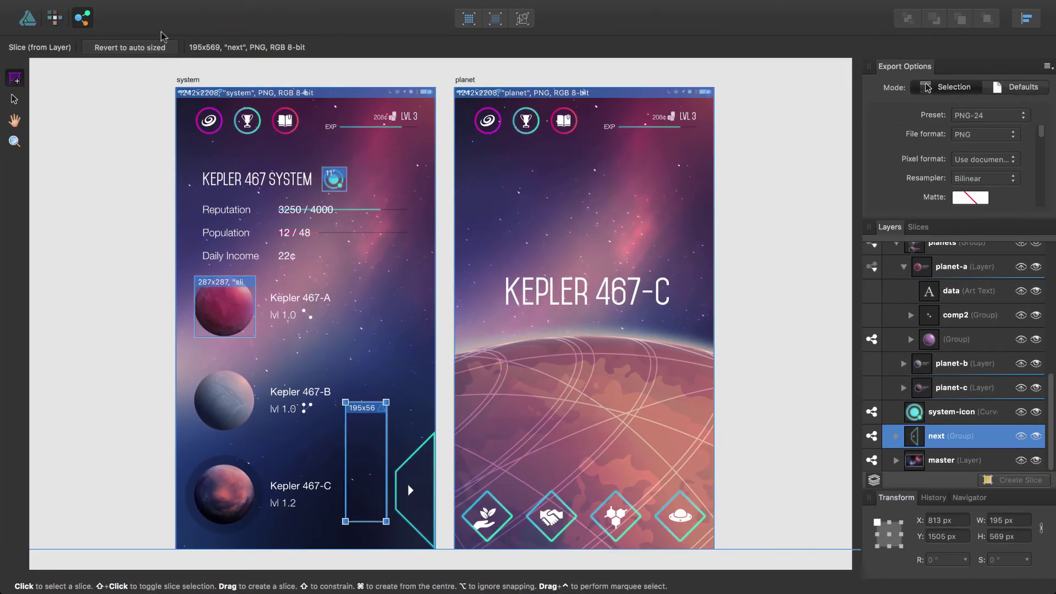
Revert the next slice to auto-sized, trim it to 195x569, and deselect it.
left_click(126, 54)
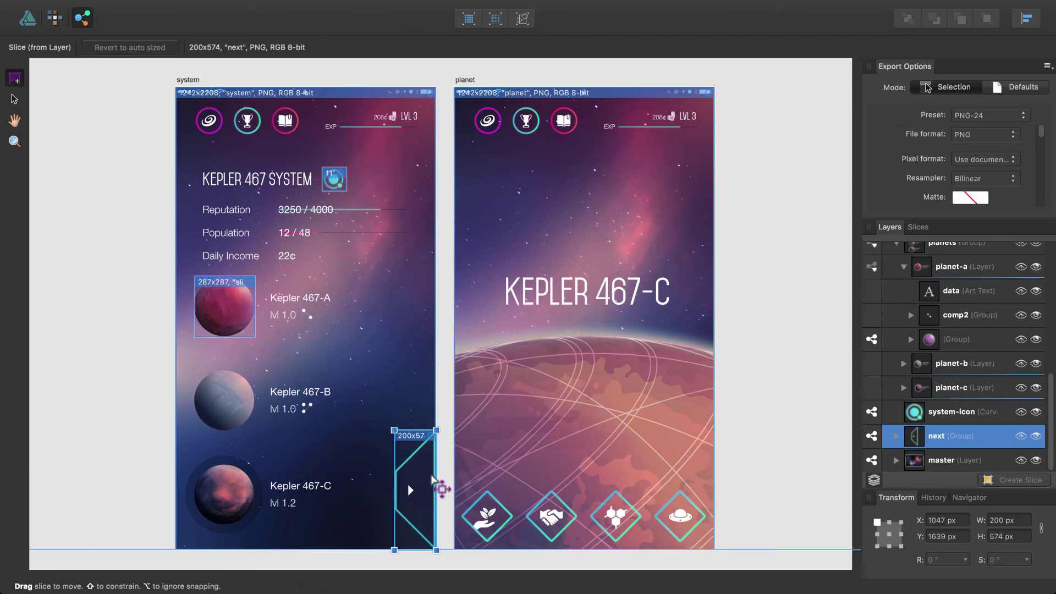
left_click_drag(436, 549, 435, 549)
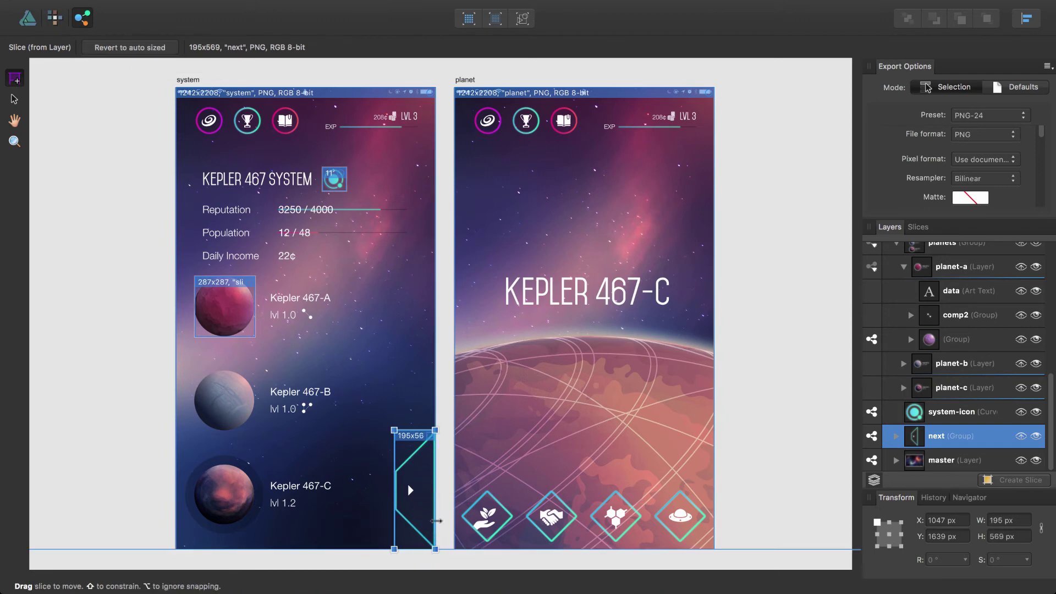
left_click(750, 513)
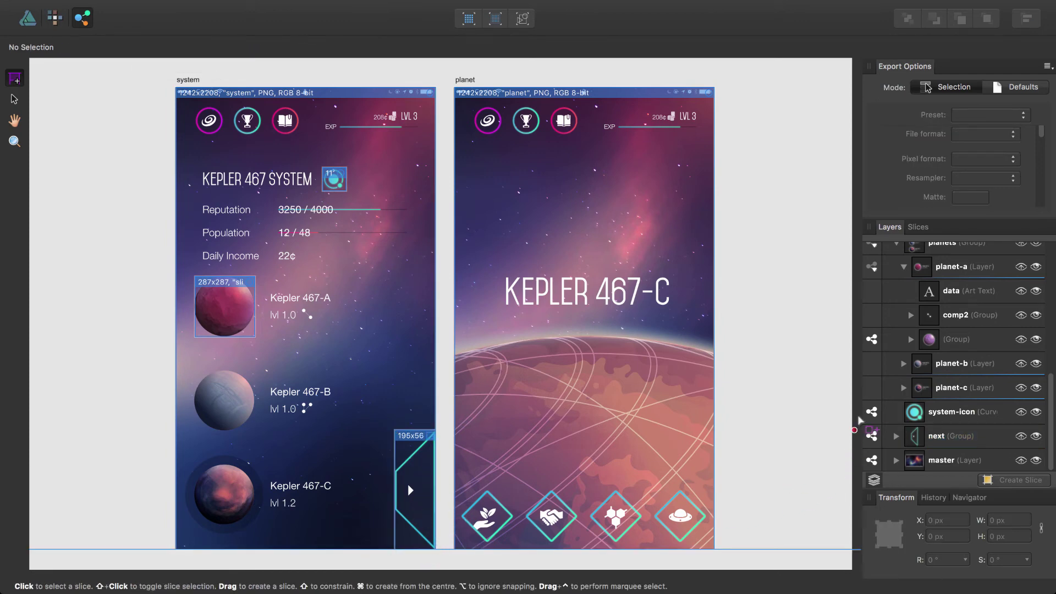
Rename slice1 to kepler-467-a in the Slices panel.
left_click(917, 227)
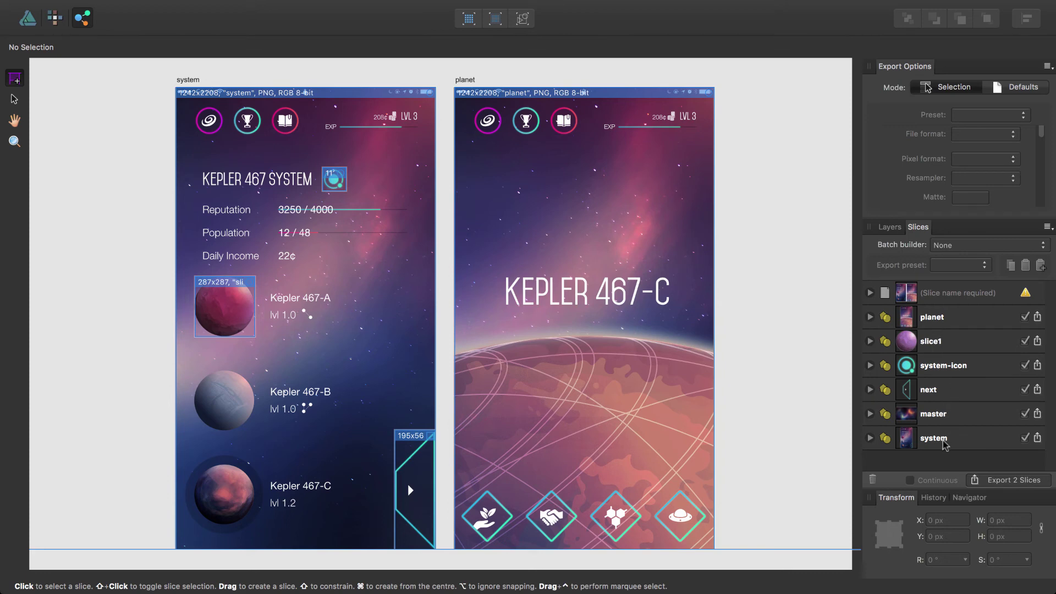
double_click(932, 341)
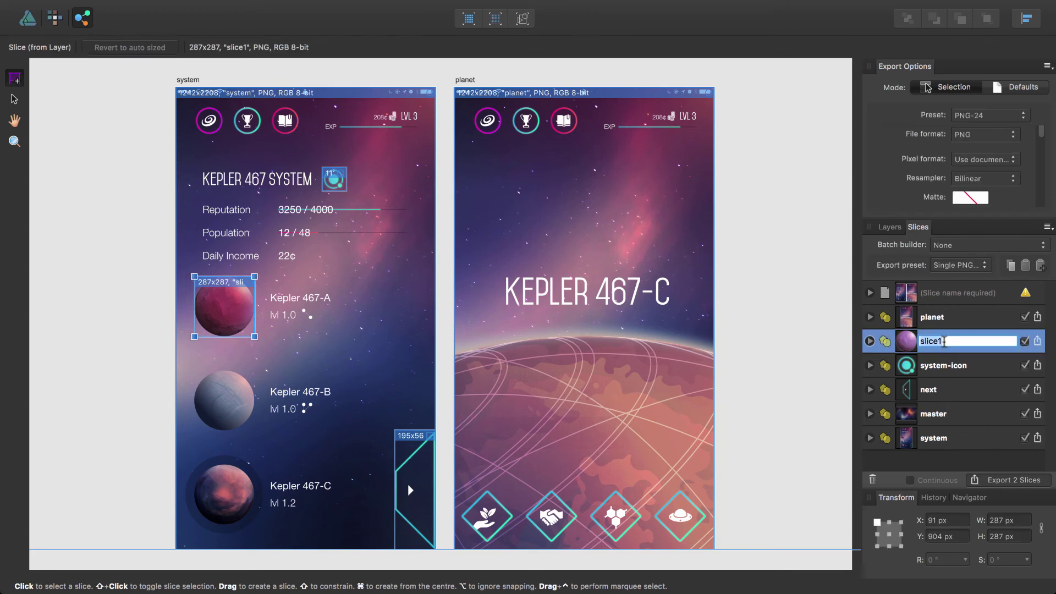
type("kepler-467-a")
key("Return")
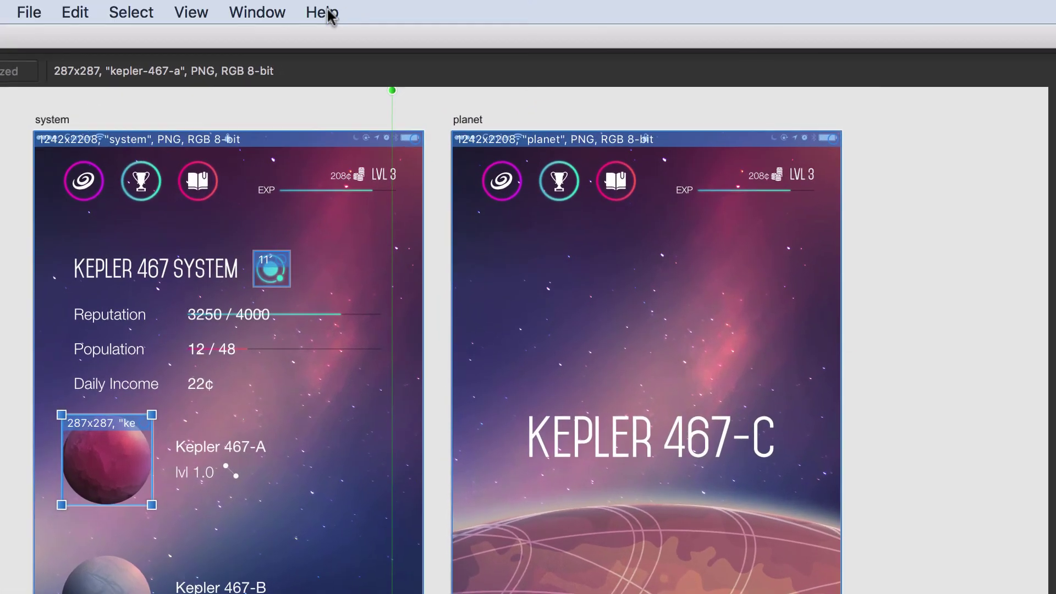
left_click(329, 13)
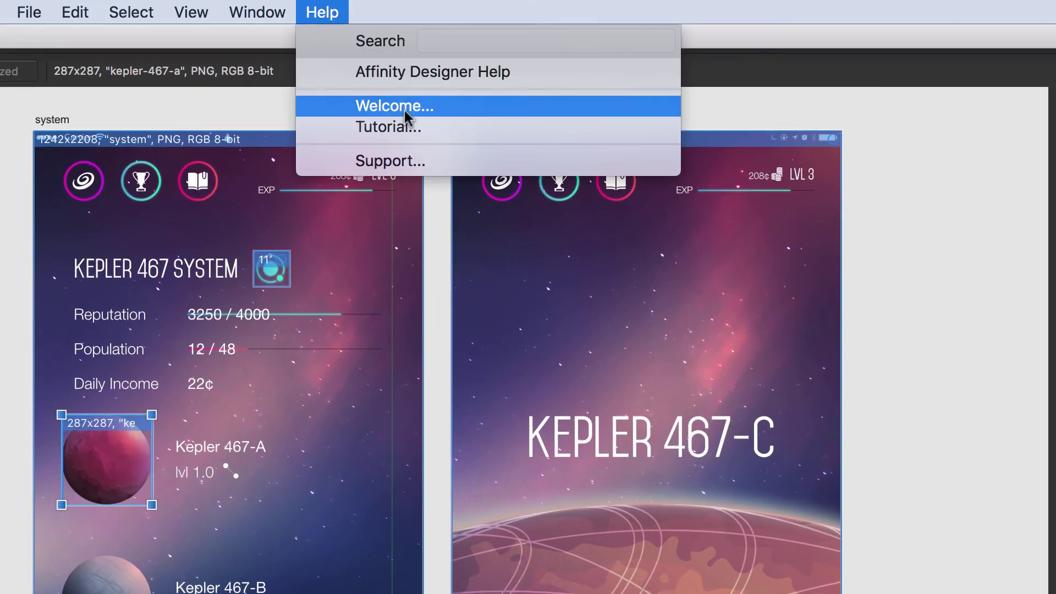